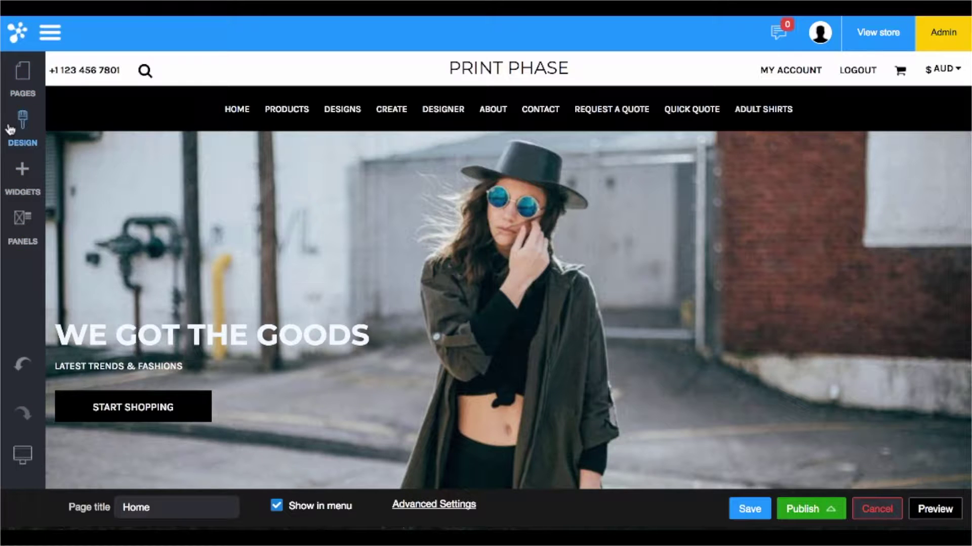
Step: In the Pages list, nest Adult Shirts under Create, then open the Adult Shirts page
left_click(11, 75)
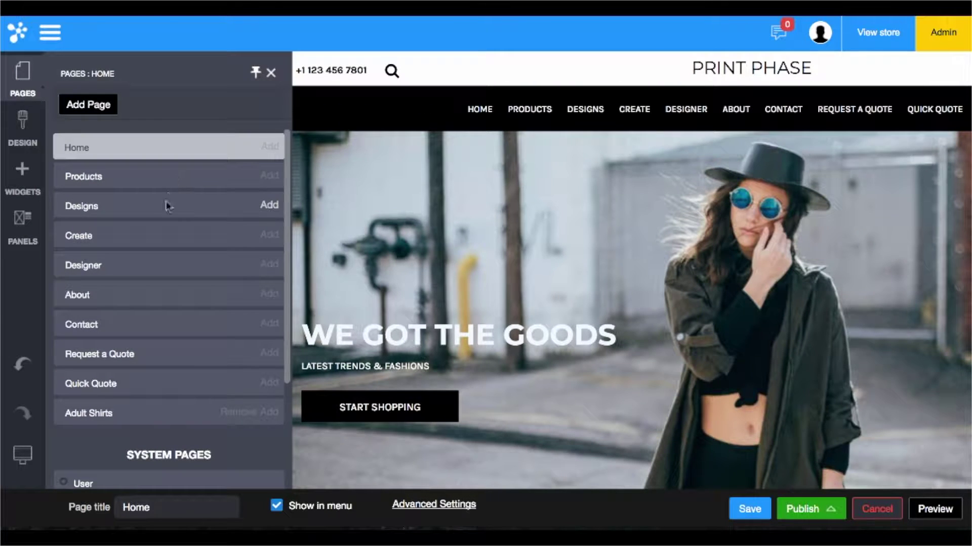
scroll(166, 205, "down", 3)
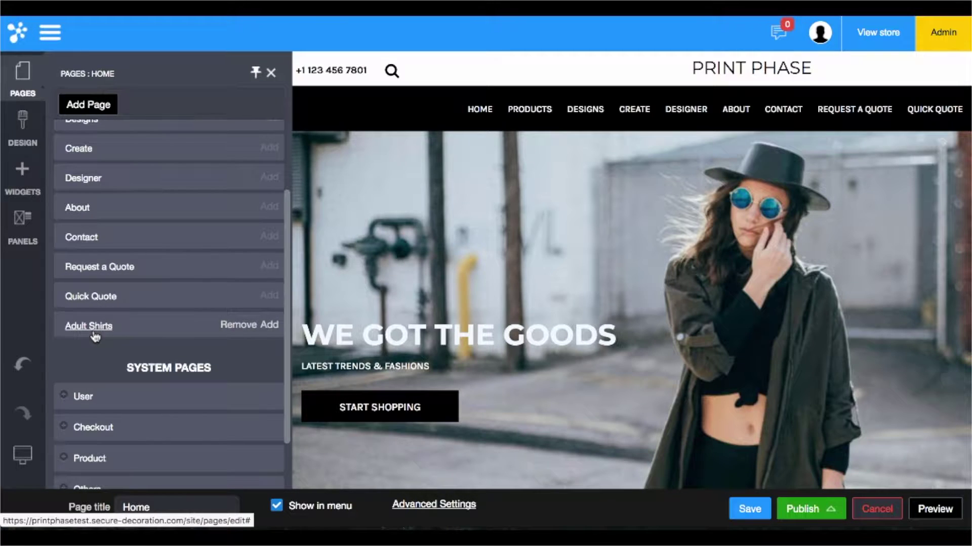
left_click_drag(97, 331, 95, 147)
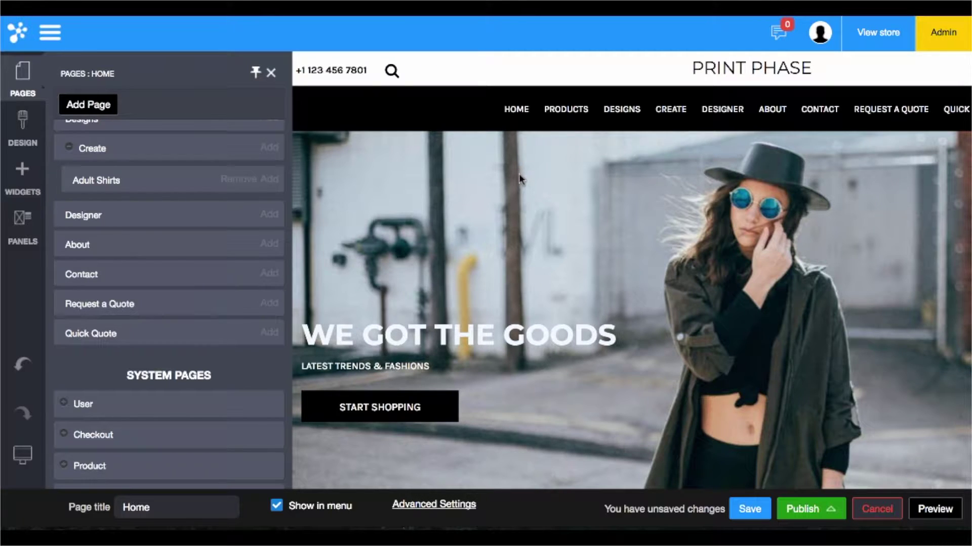
scroll(173, 247, "up", 2)
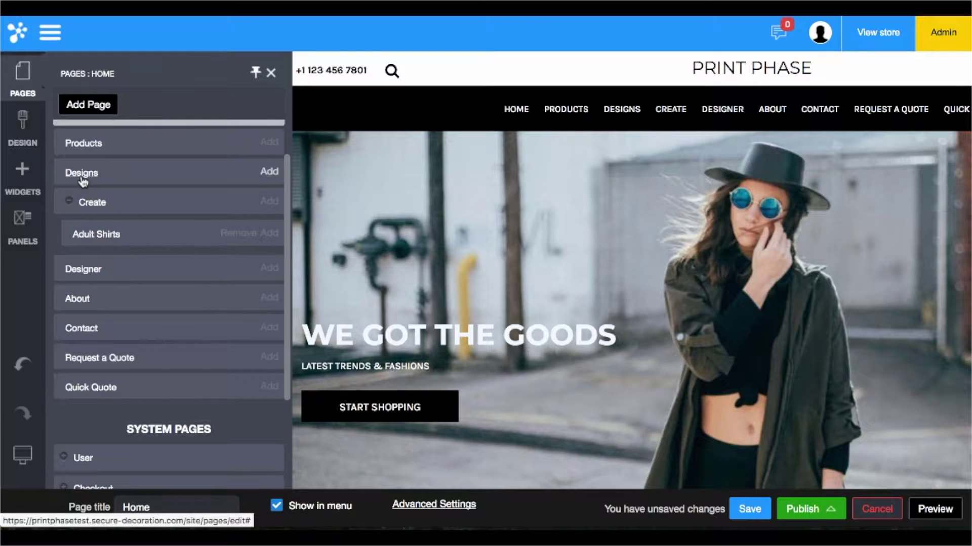
left_click(94, 237)
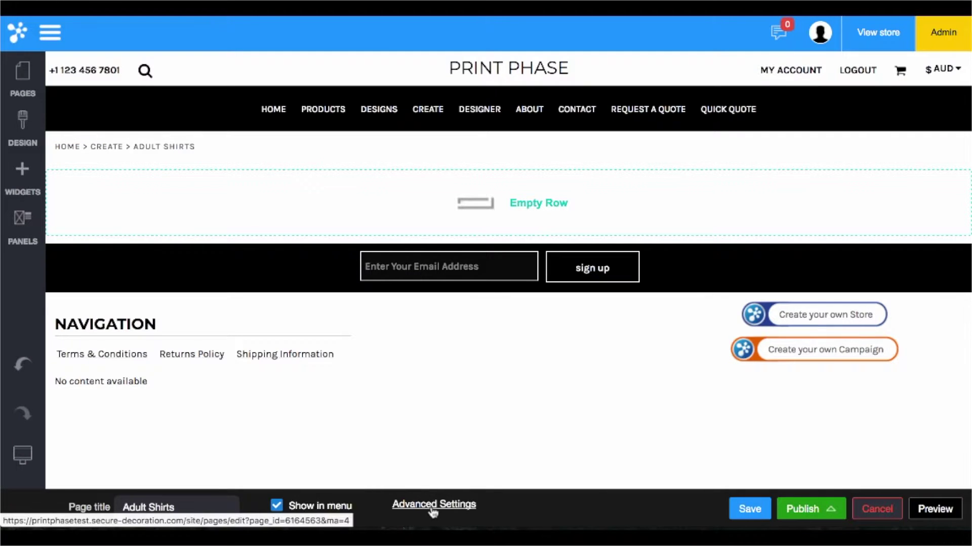
left_click(434, 505)
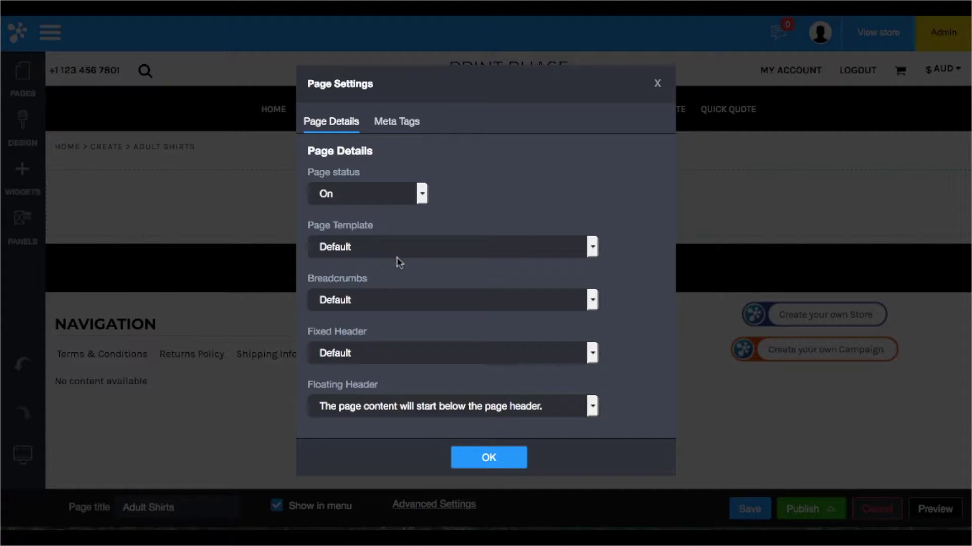
scroll(397, 257, "up", 1)
left_click(400, 122)
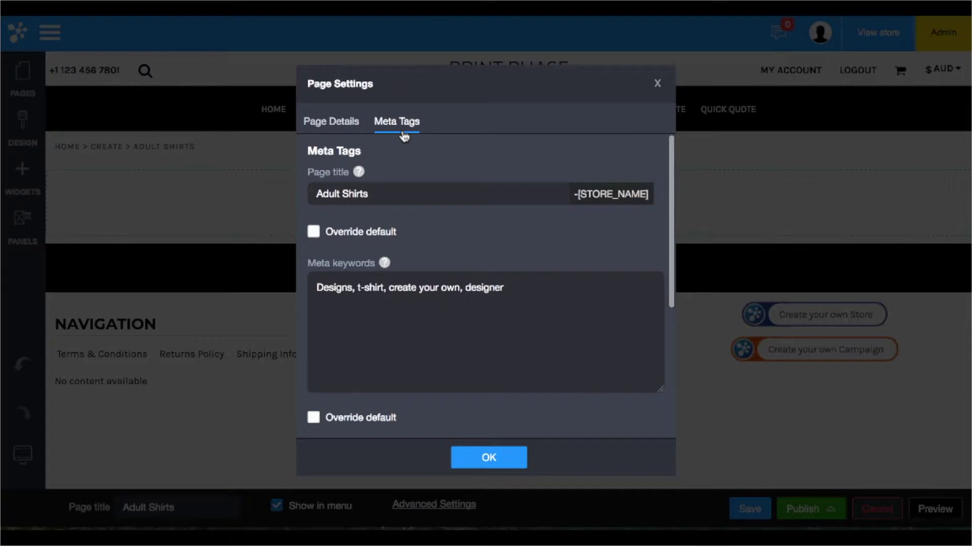
left_click(471, 279)
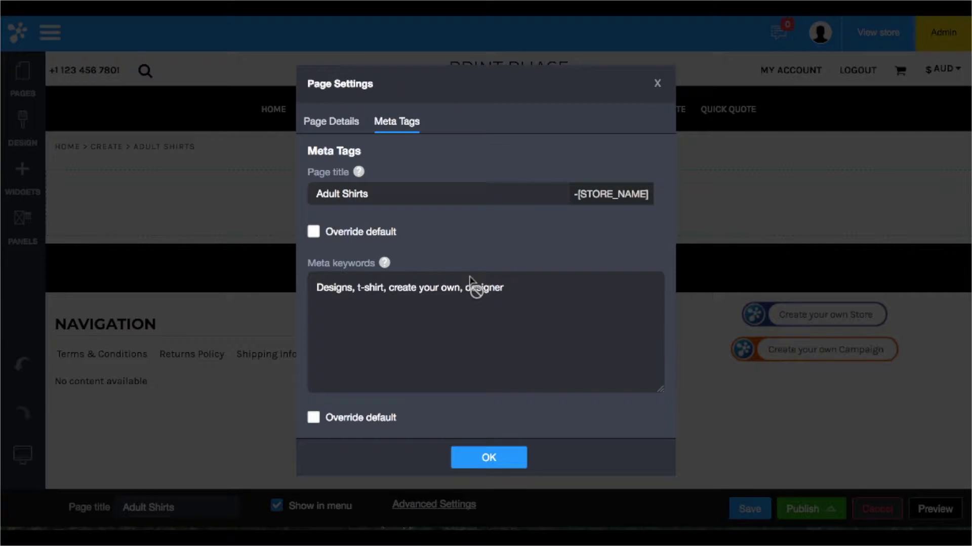
left_click(657, 84)
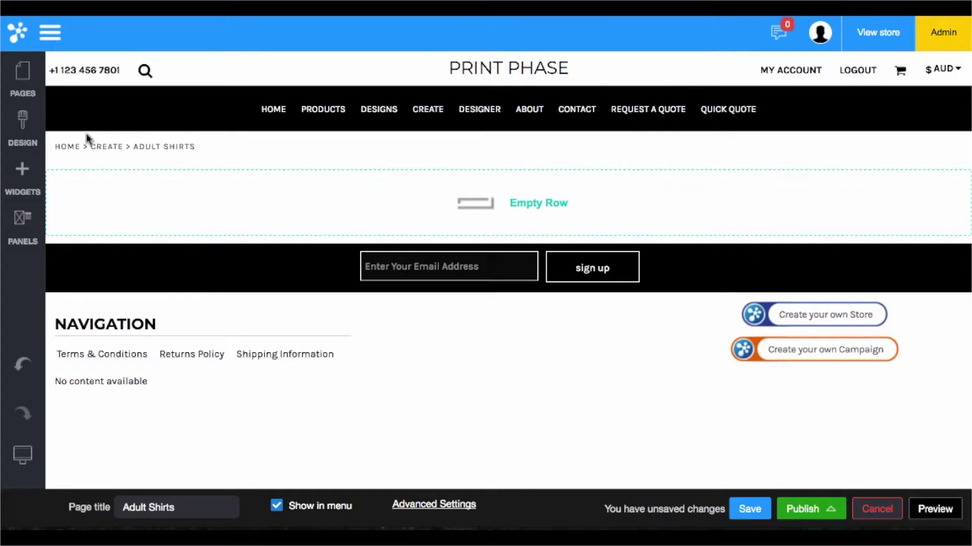
Step: Reopen the Pages list and expand the Checkout system page to show its subpages
left_click(26, 82)
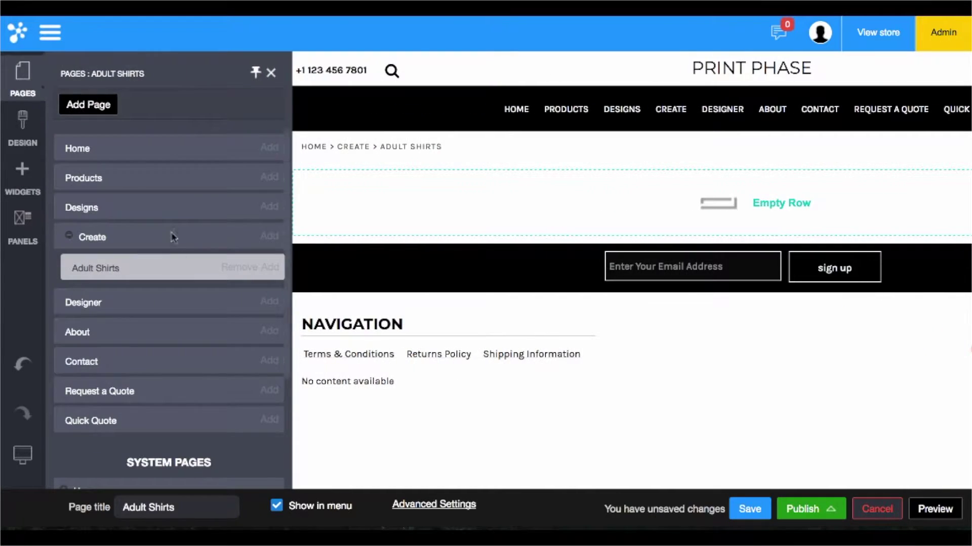
scroll(181, 258, "down", 3)
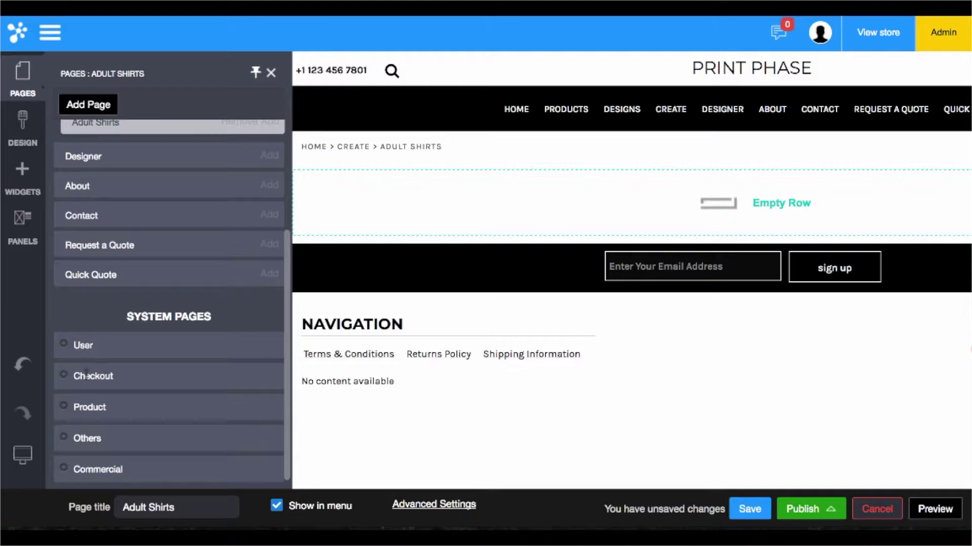
left_click(64, 376)
scroll(84, 394, "down", 1)
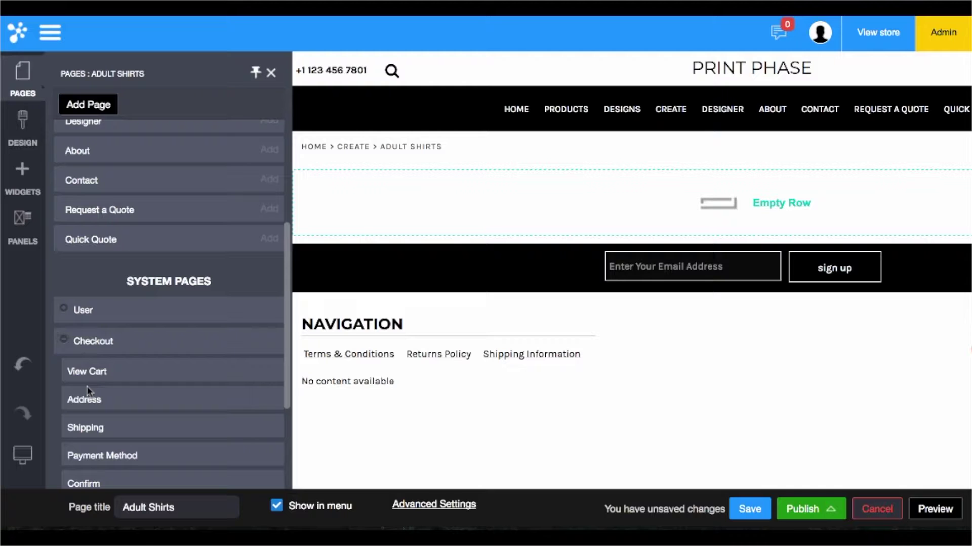
scroll(75, 148, "up", 4)
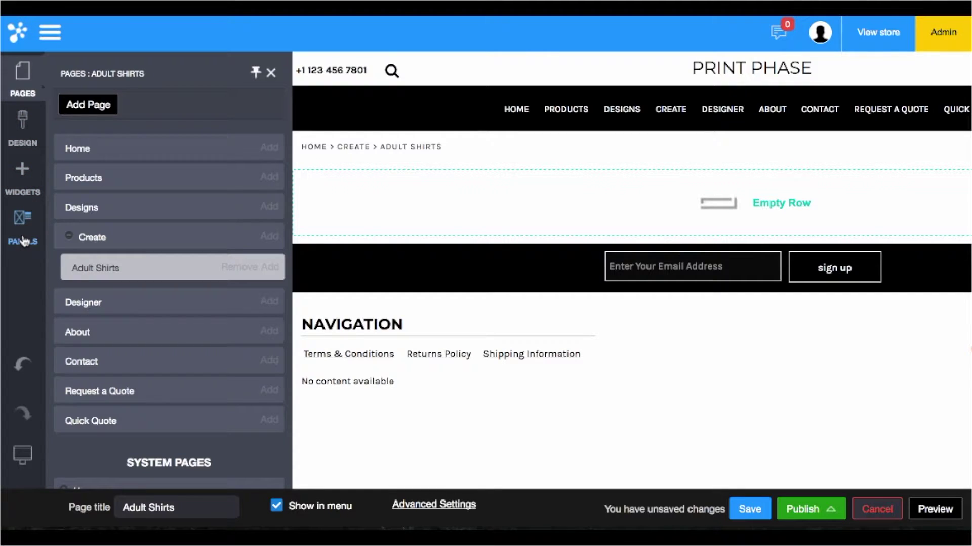
Step: Look through the Design panel's Logo & Title settings, then go back to the Design sections list
left_click(24, 124)
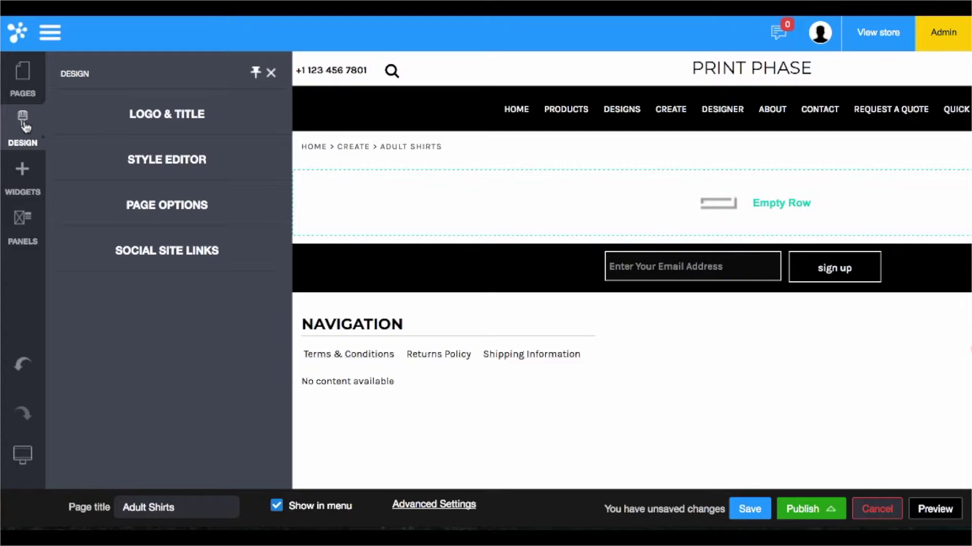
left_click(167, 115)
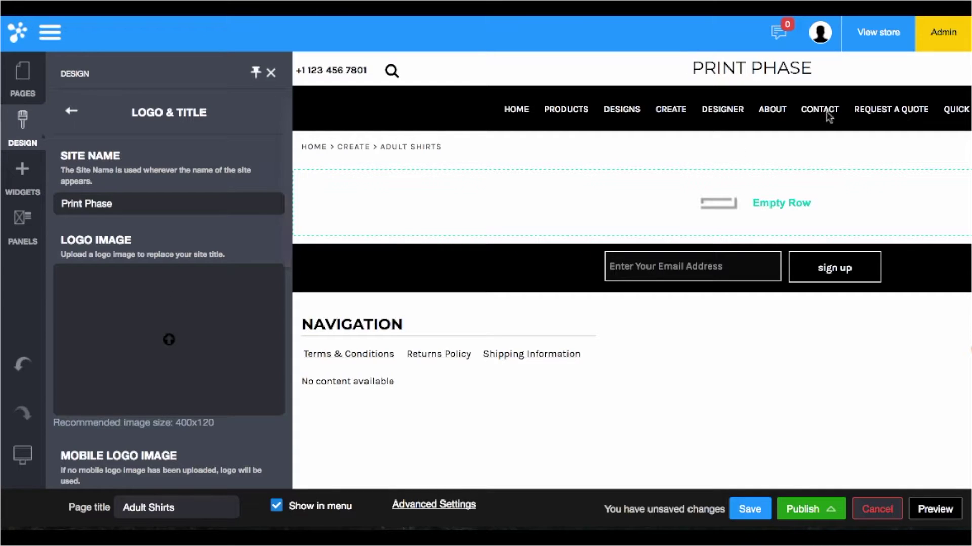
scroll(134, 326, "down", 4)
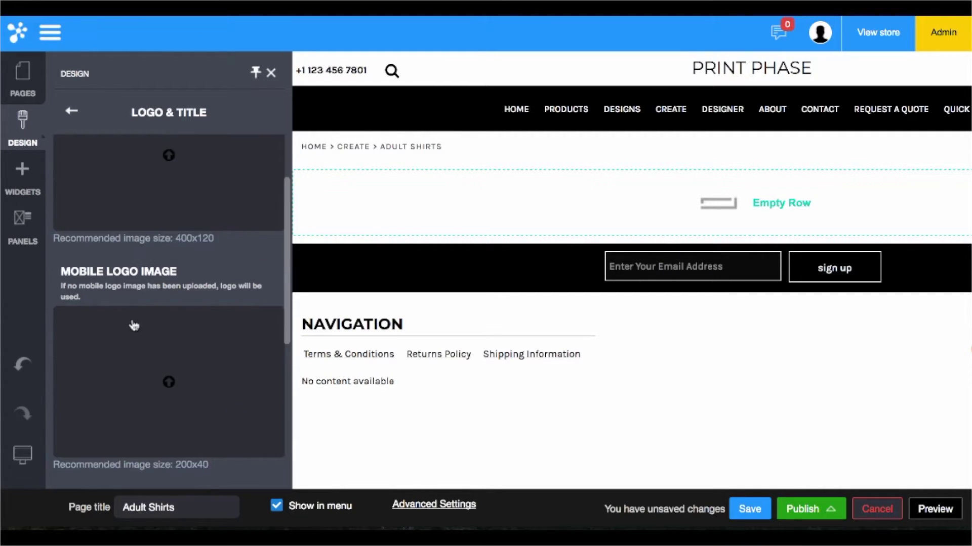
scroll(171, 331, "down", 3)
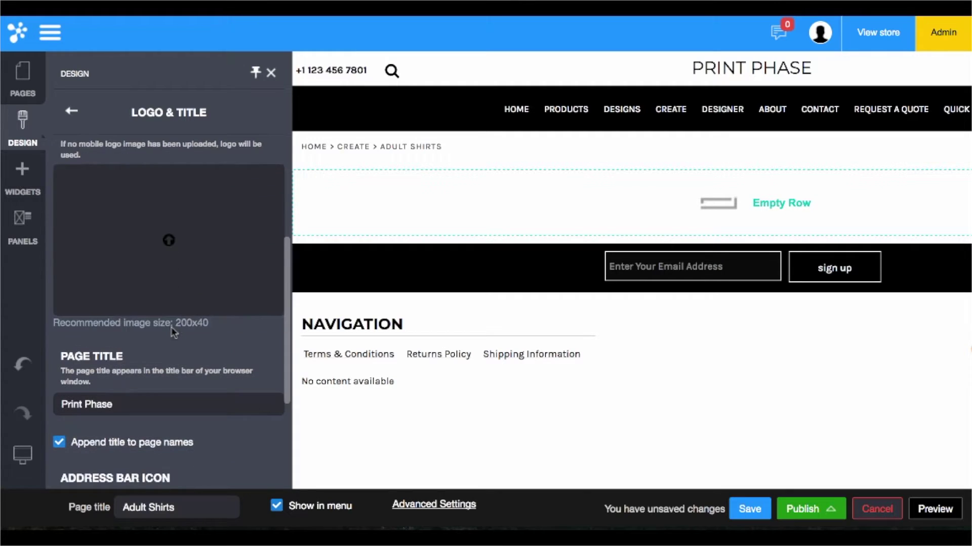
scroll(172, 331, "down", 1)
scroll(202, 362, "down", 1)
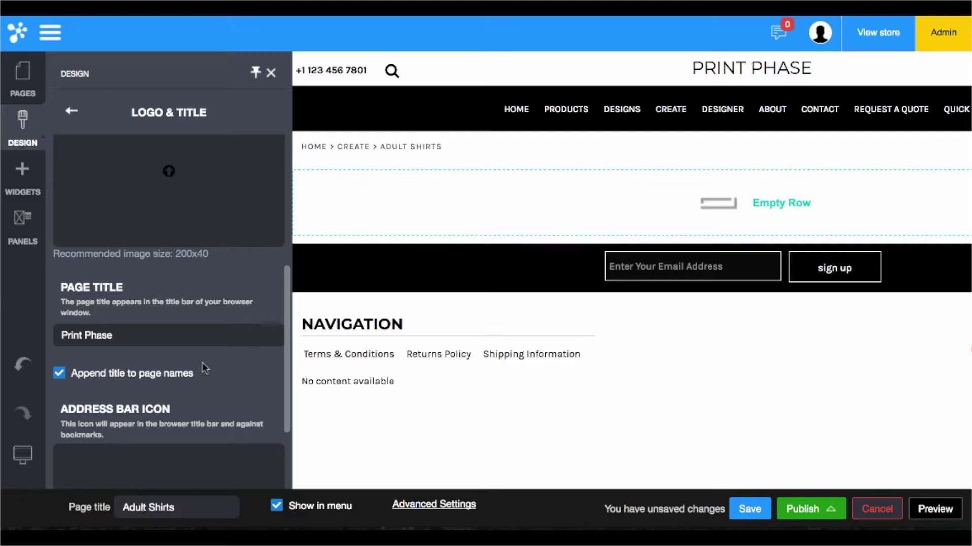
scroll(201, 362, "down", 2)
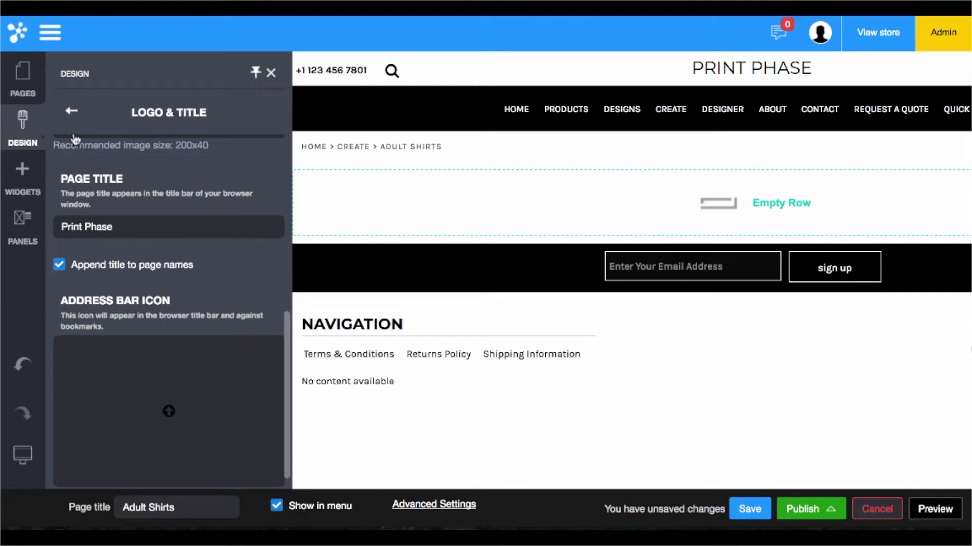
left_click(71, 111)
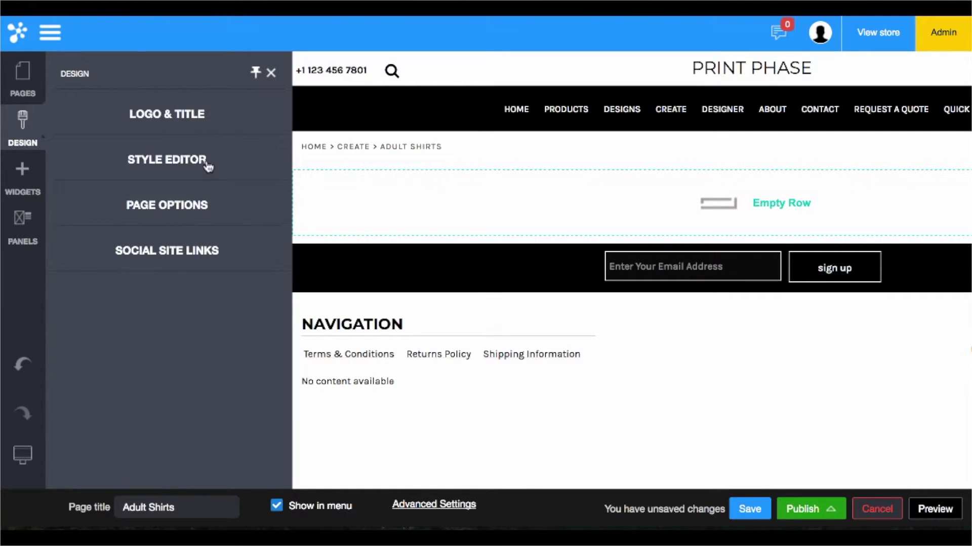
left_click(204, 162)
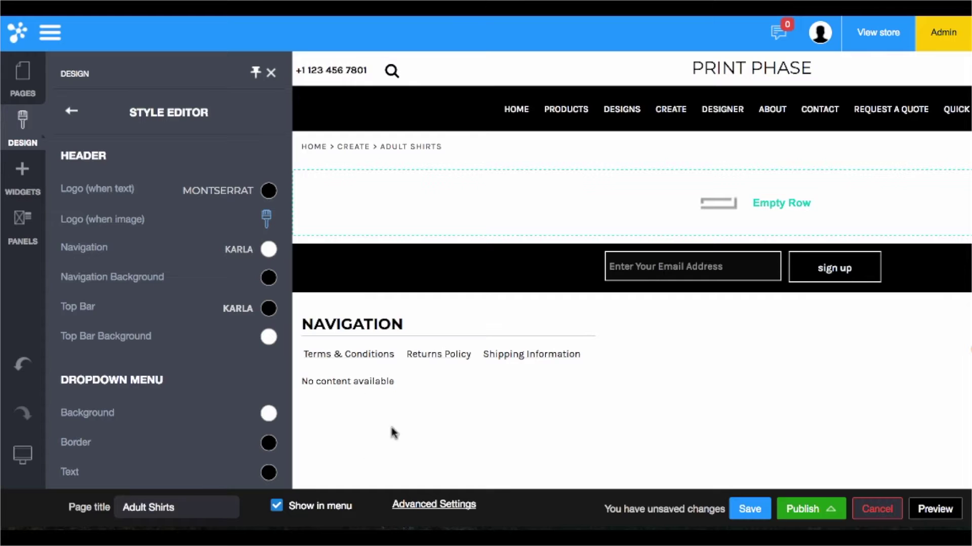
scroll(211, 305, "down", 3)
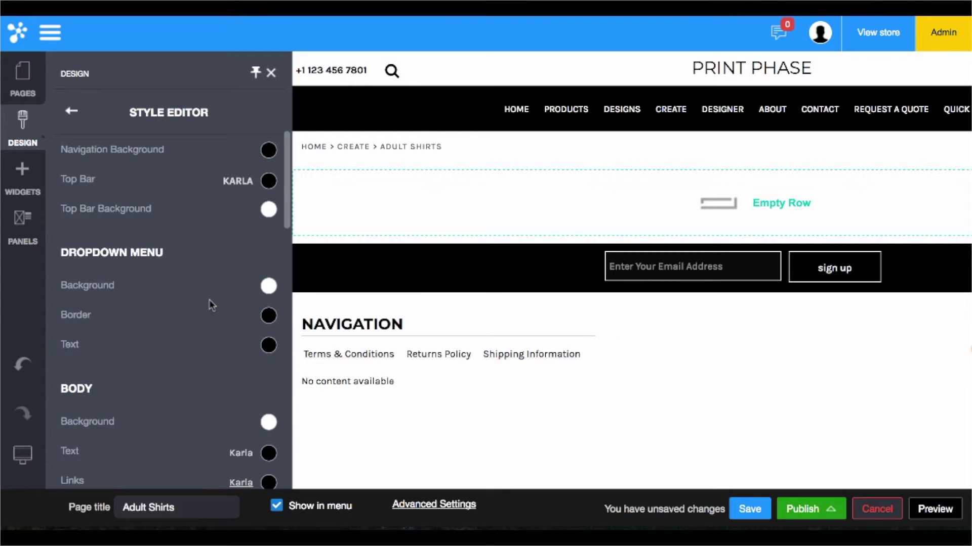
scroll(211, 306, "down", 7)
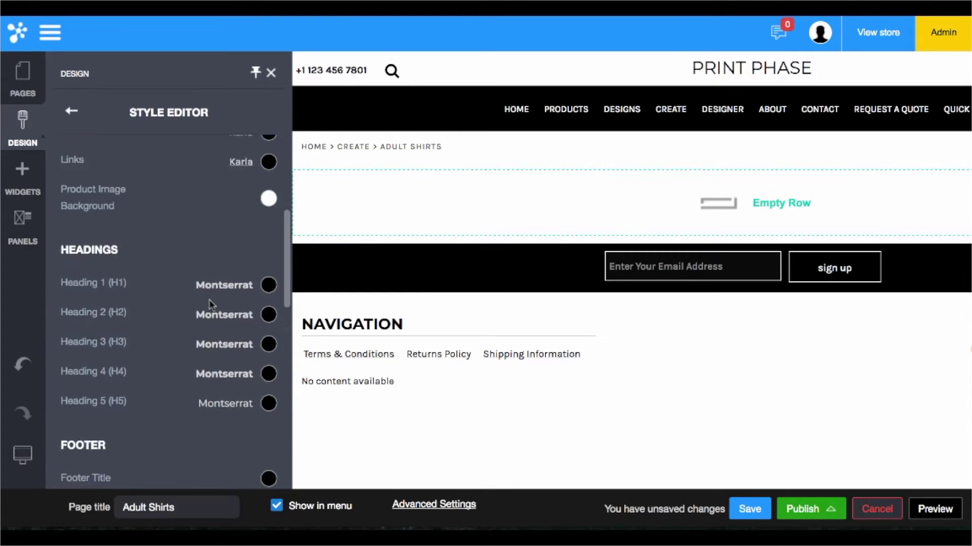
scroll(211, 306, "down", 2)
scroll(211, 305, "down", 1)
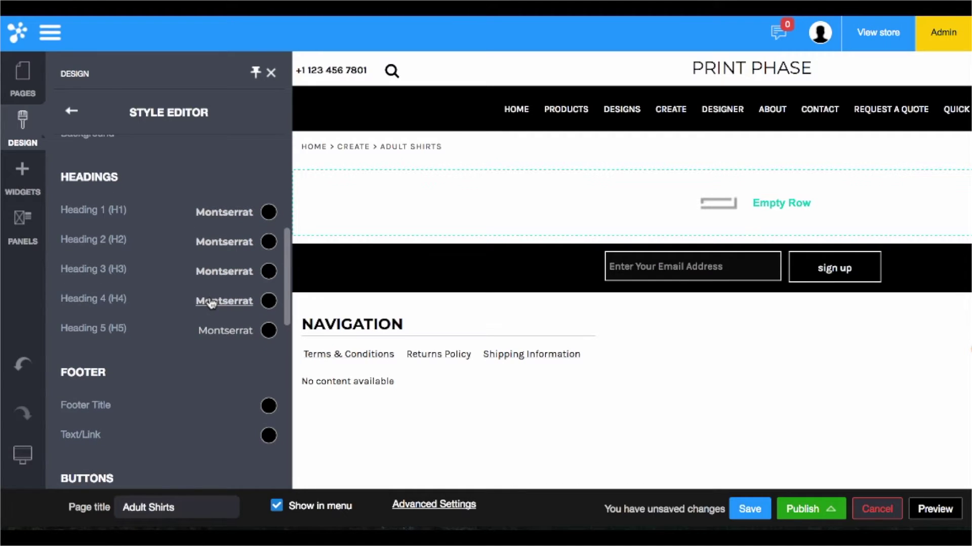
scroll(212, 303, "down", 10)
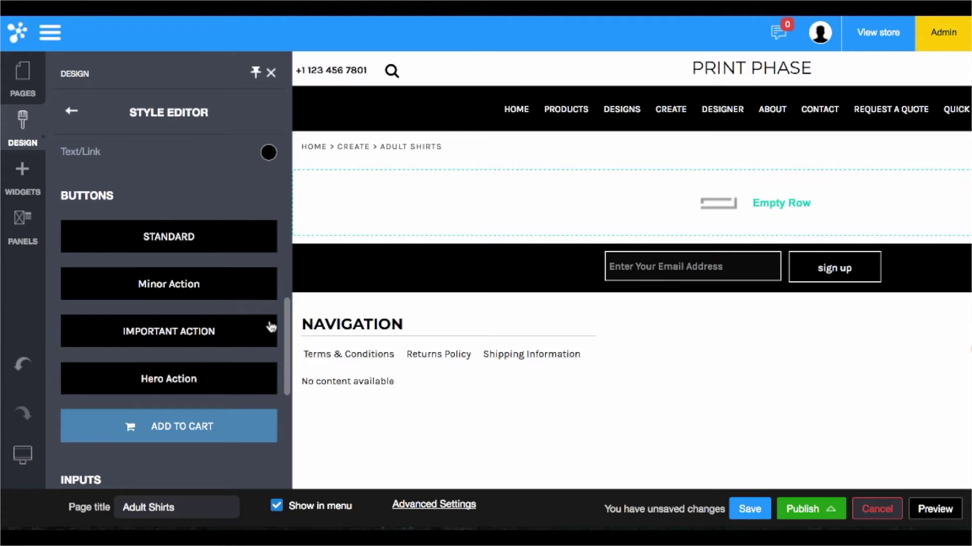
scroll(271, 327, "down", 12)
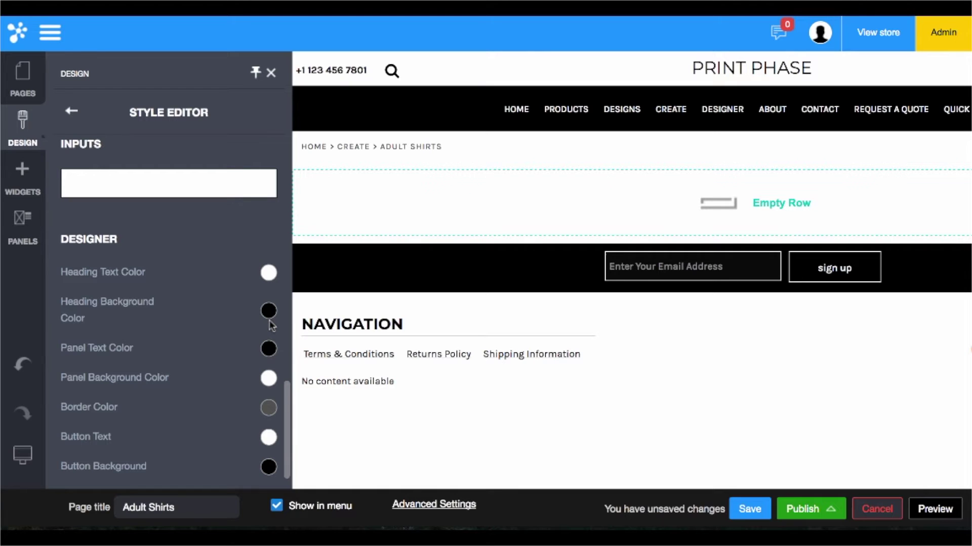
left_click(71, 111)
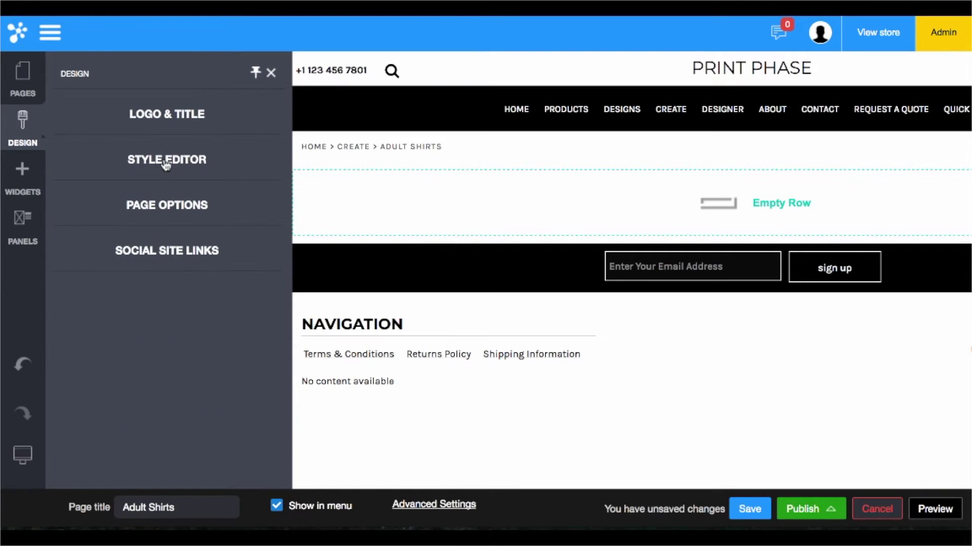
Step: Review the Page Options' Page, Body and Header settings without changes, then return to Design sections
left_click(152, 214)
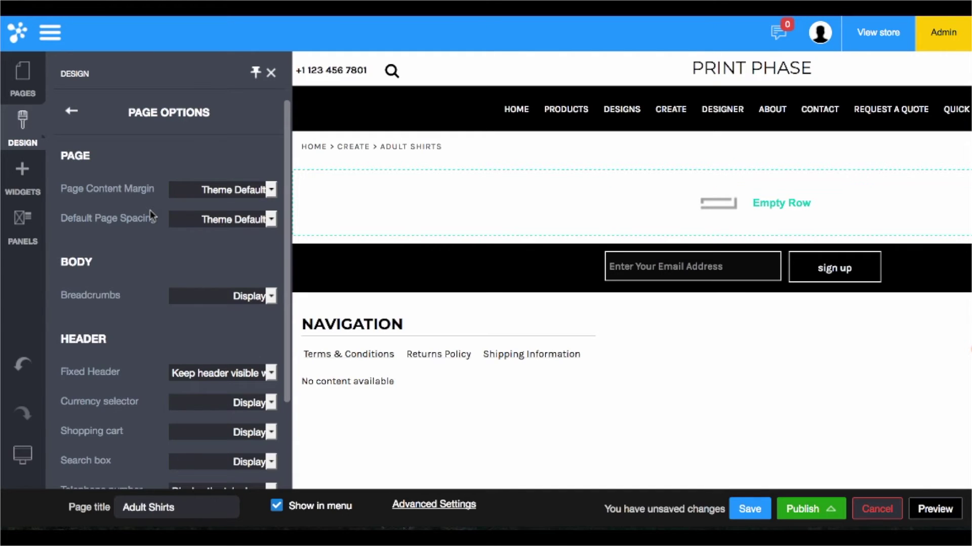
scroll(151, 215, "down", 3)
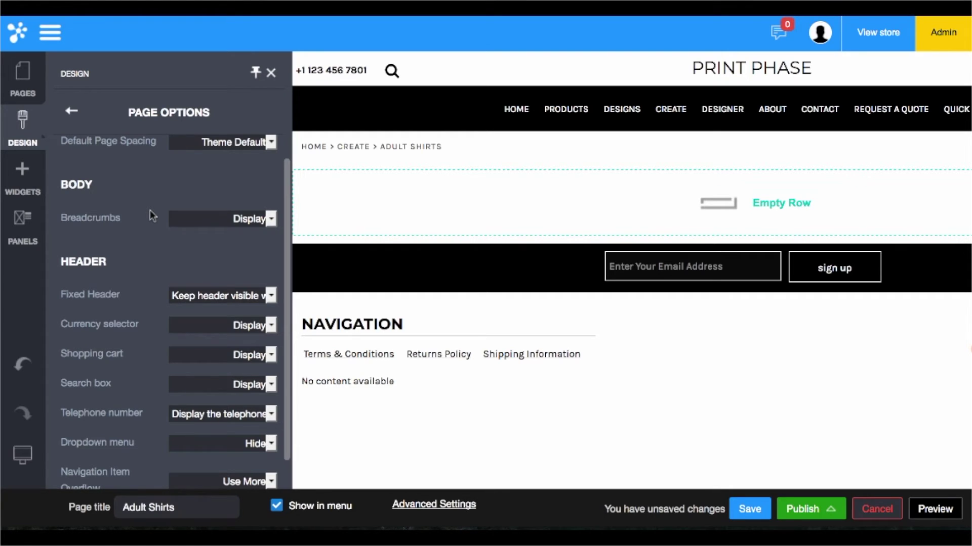
scroll(150, 210, "down", 1)
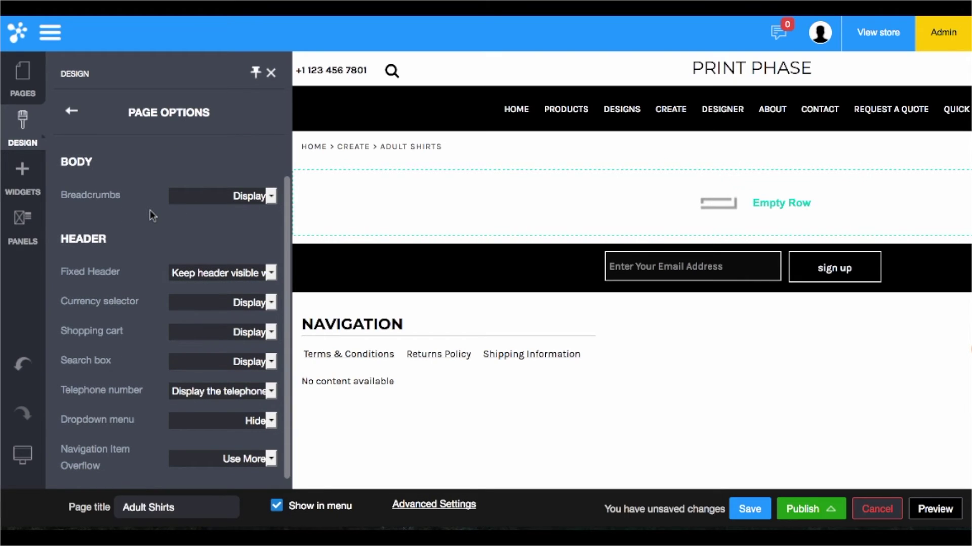
scroll(150, 211, "up", 2)
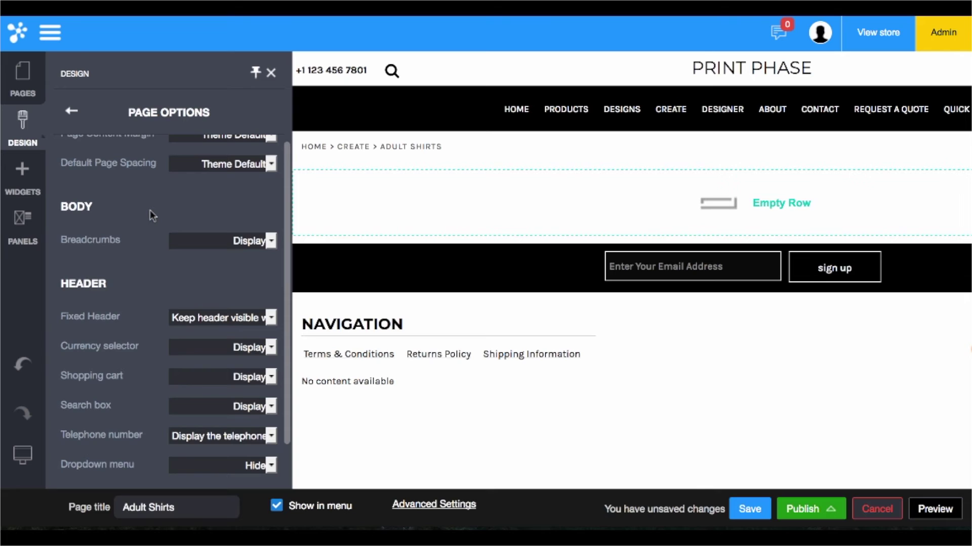
scroll(150, 211, "up", 2)
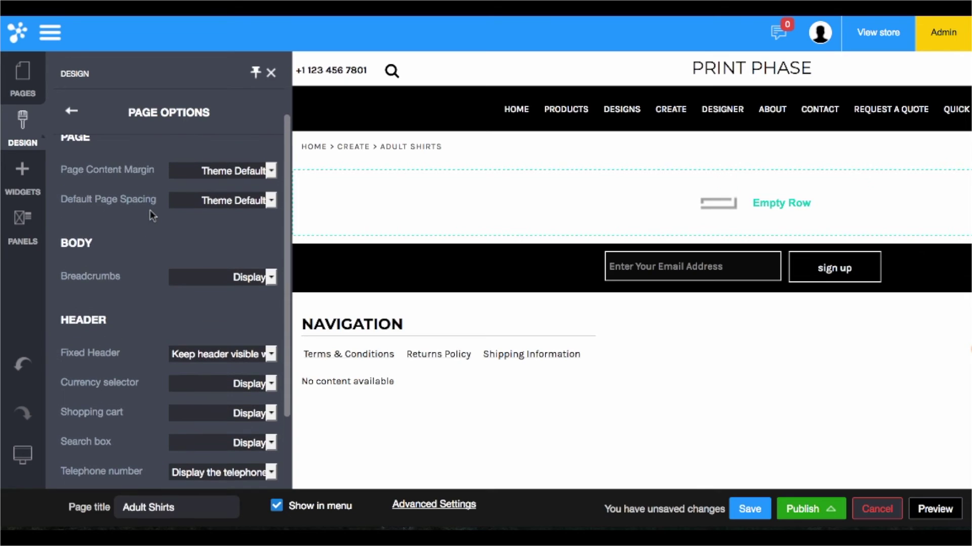
left_click(73, 110)
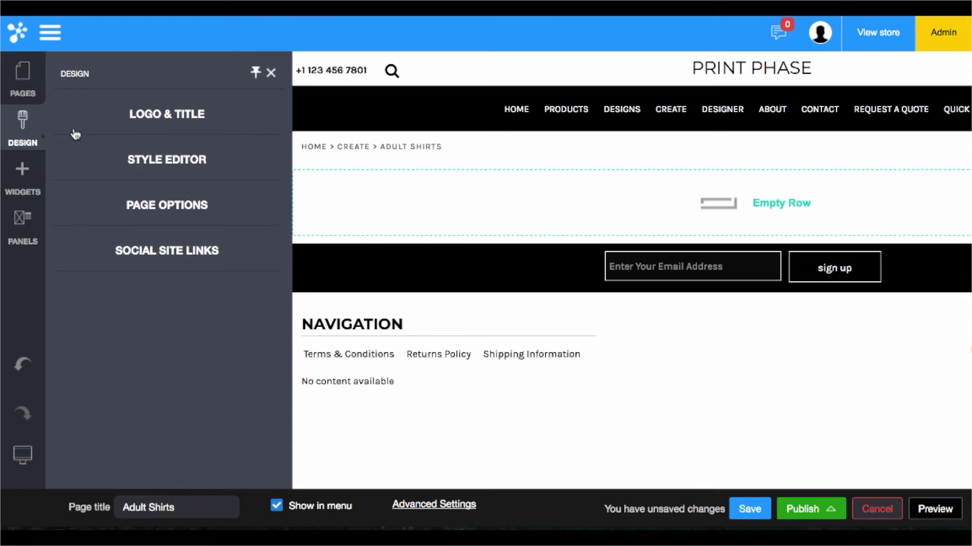
Step: Open Social Site Links to show the empty Facebook, Pinterest, Twitter, Instagram, Google+ and YouTube fields
left_click(135, 256)
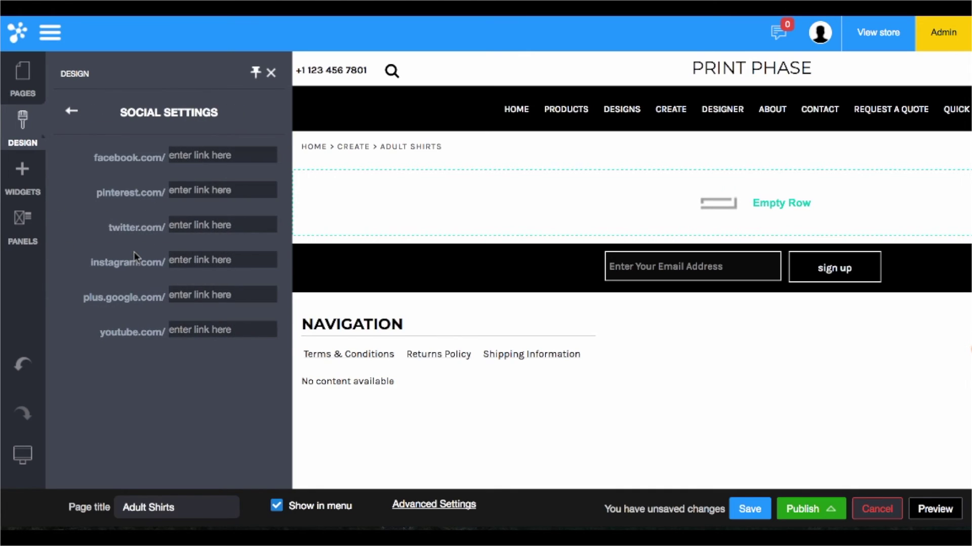